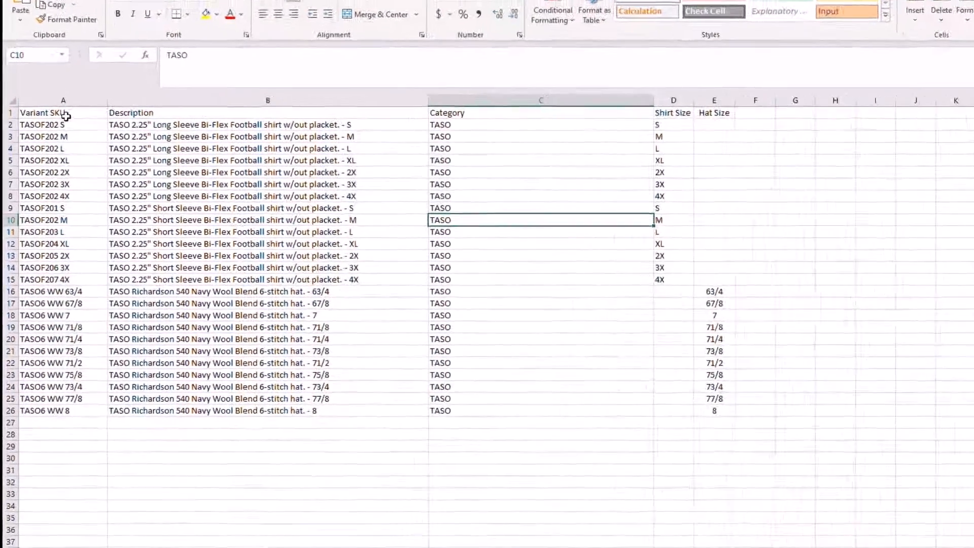
Review the Variant SKU, Description, Category, Shirt Size and Hat Size columns of the product spreadsheet
click(66, 116)
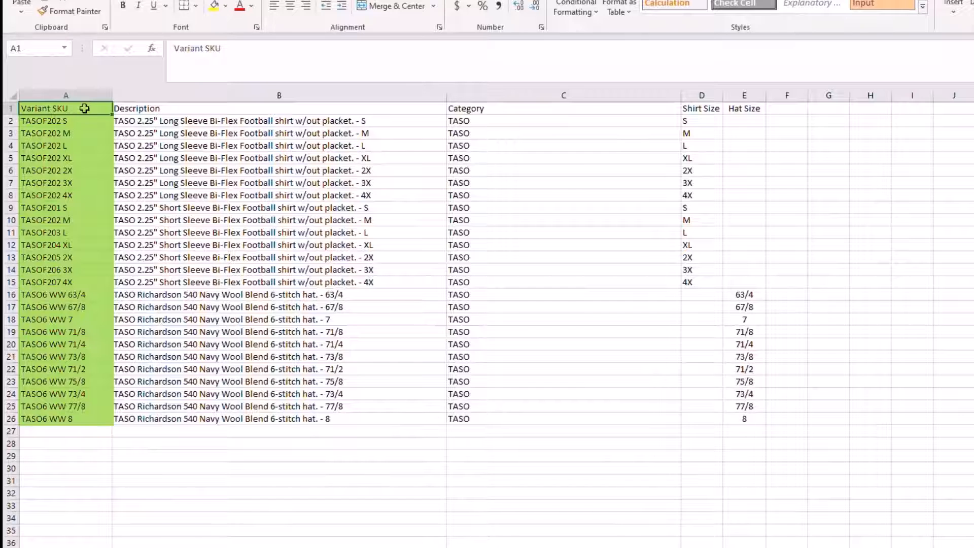
click(228, 108)
key(ctrl+shift+Down)
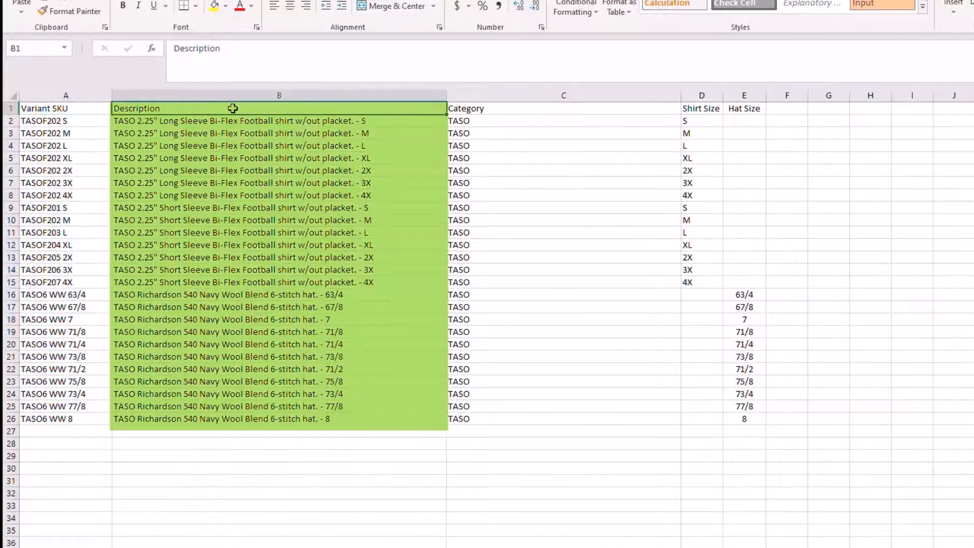
click(172, 110)
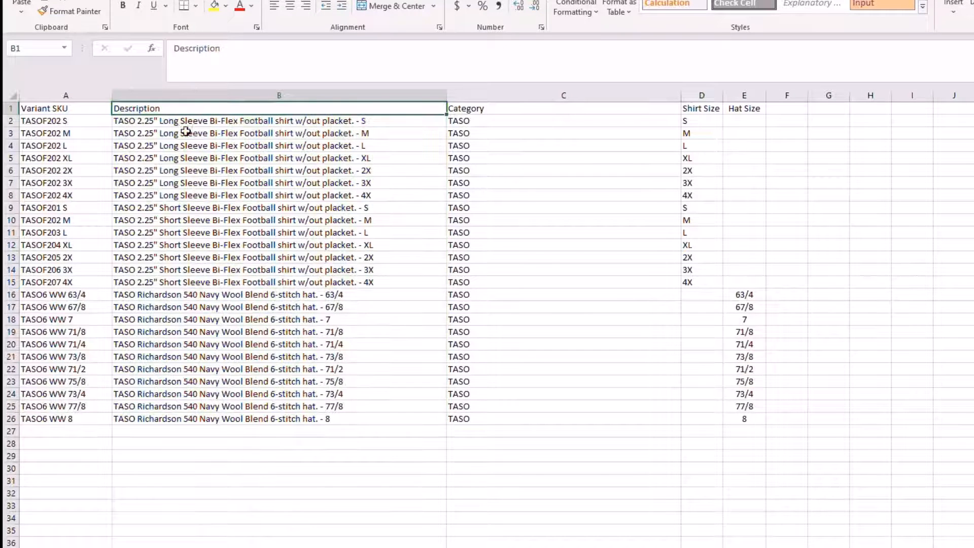
click(491, 111)
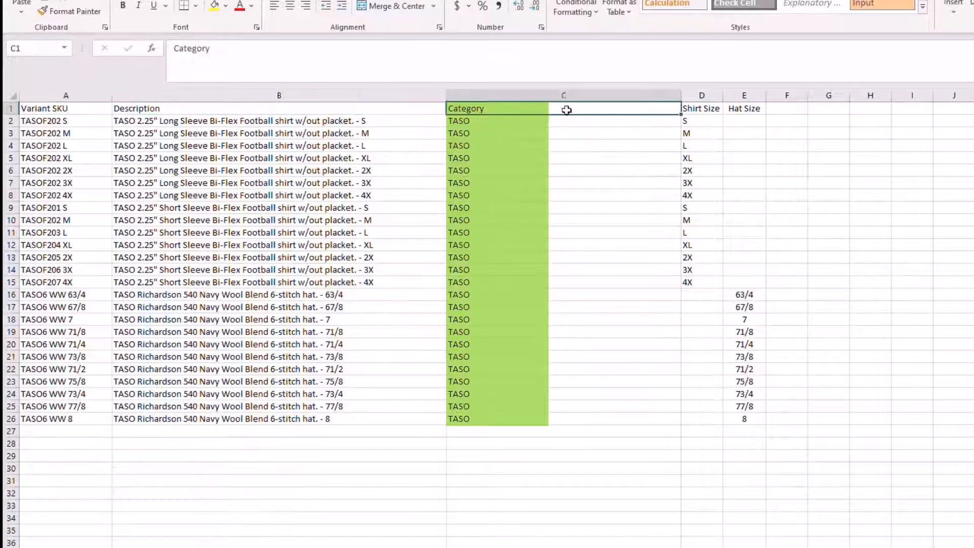
click(703, 110)
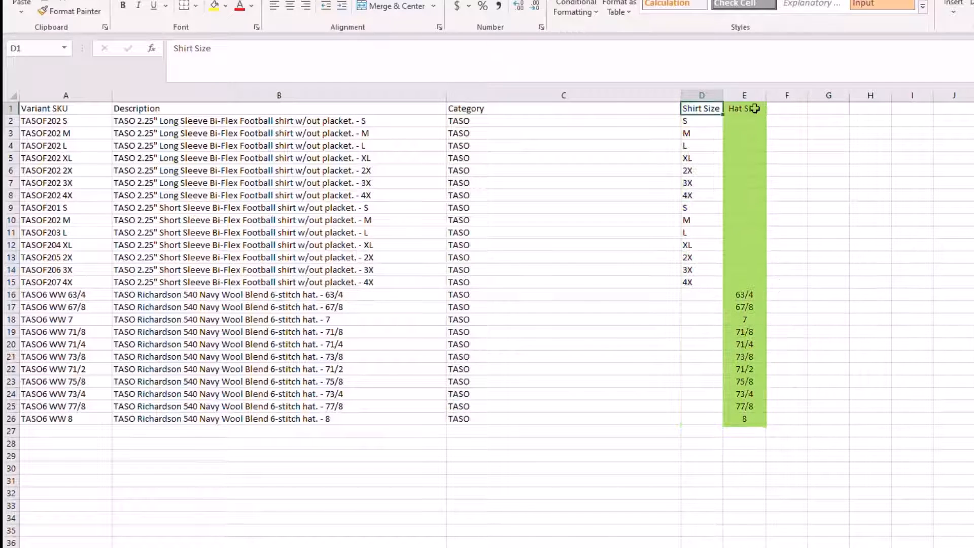
click(743, 109)
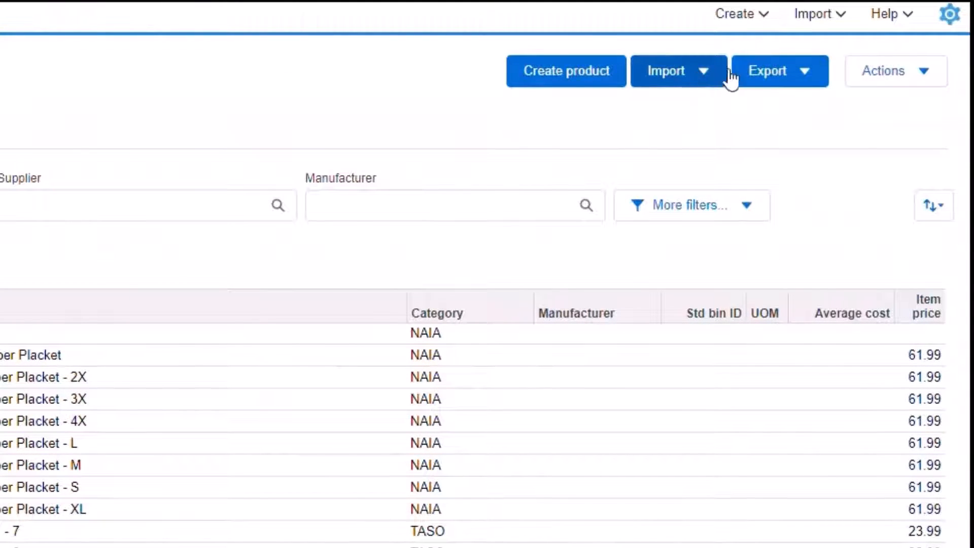
Switch to Finale Inventory and open the import of products from a spreadsheet
click(756, 15)
click(815, 16)
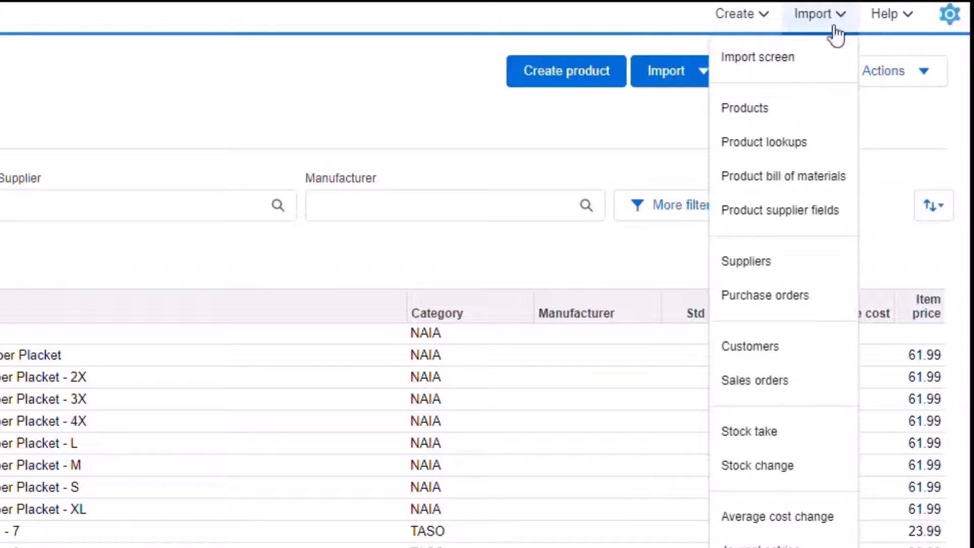
click(709, 72)
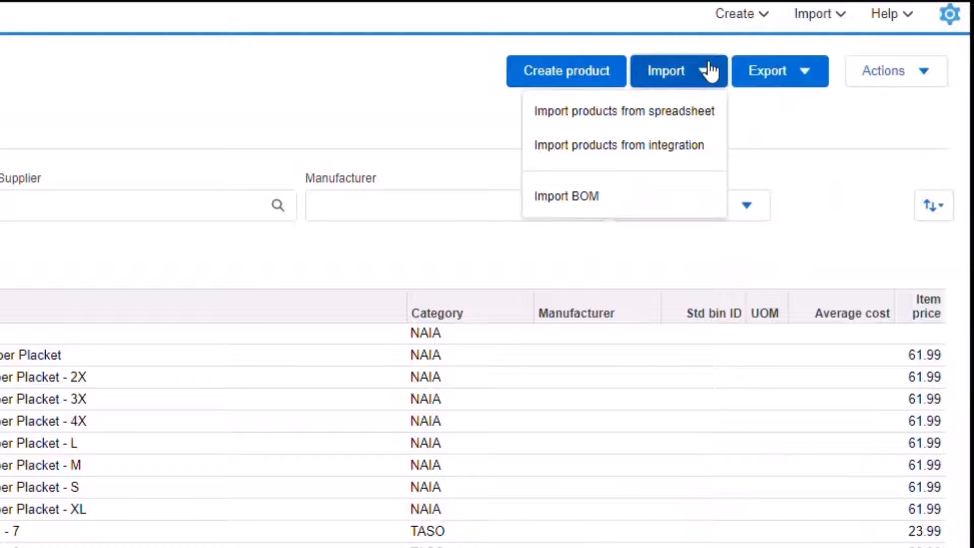
click(681, 113)
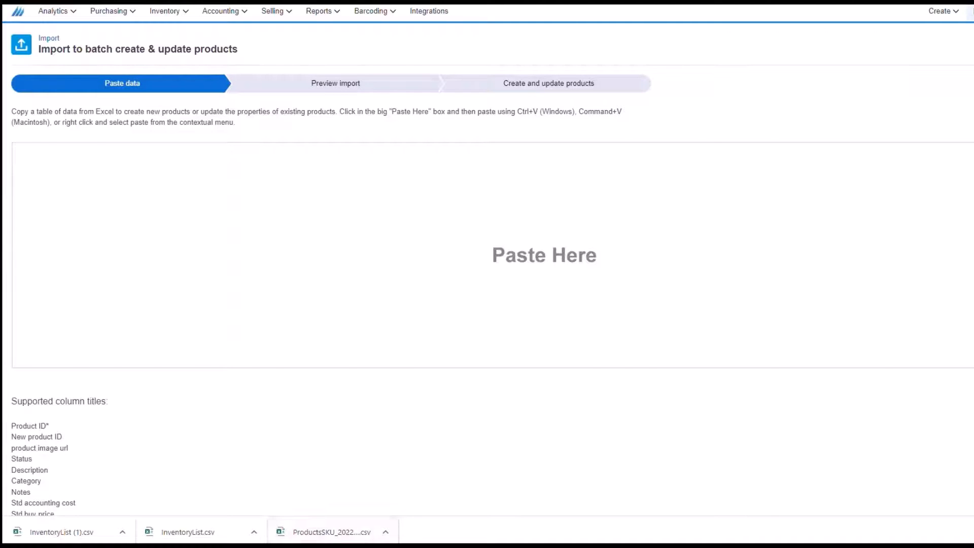
Copy the product table A1:E27, headers included, from the Honigs Products sheet in Excel and paste it into Finale Inventory's product import
click(289, 547)
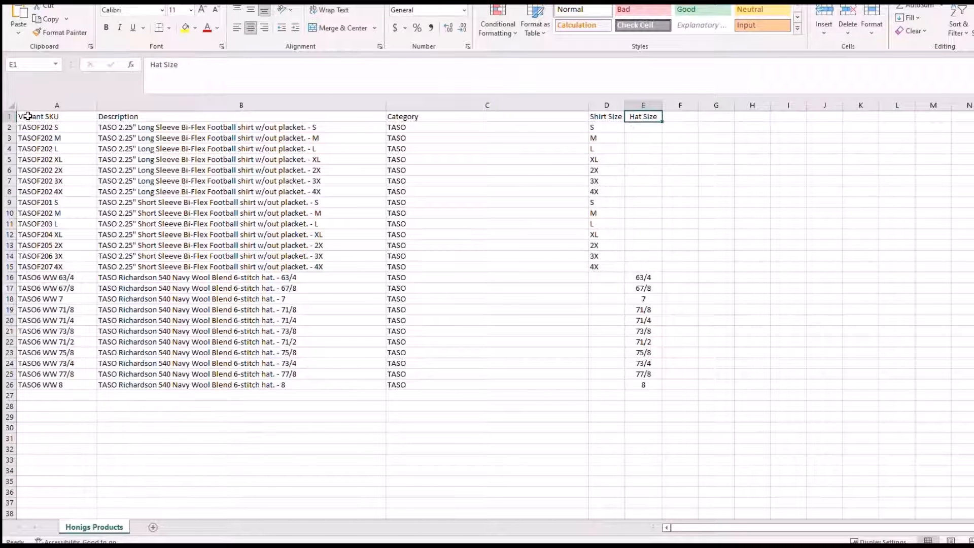
drag(28, 116, 645, 388)
key(ctrl+c)
key(alt+Tab)
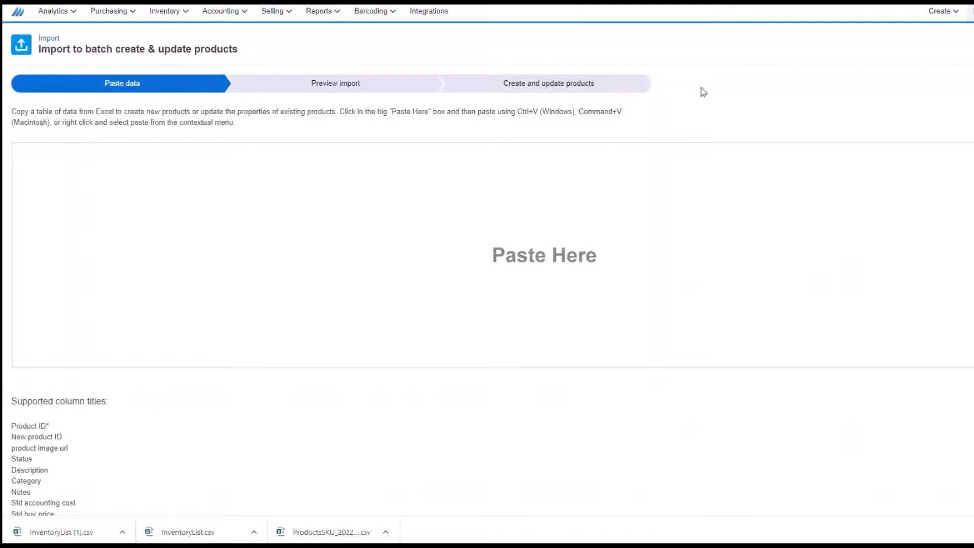
click(307, 199)
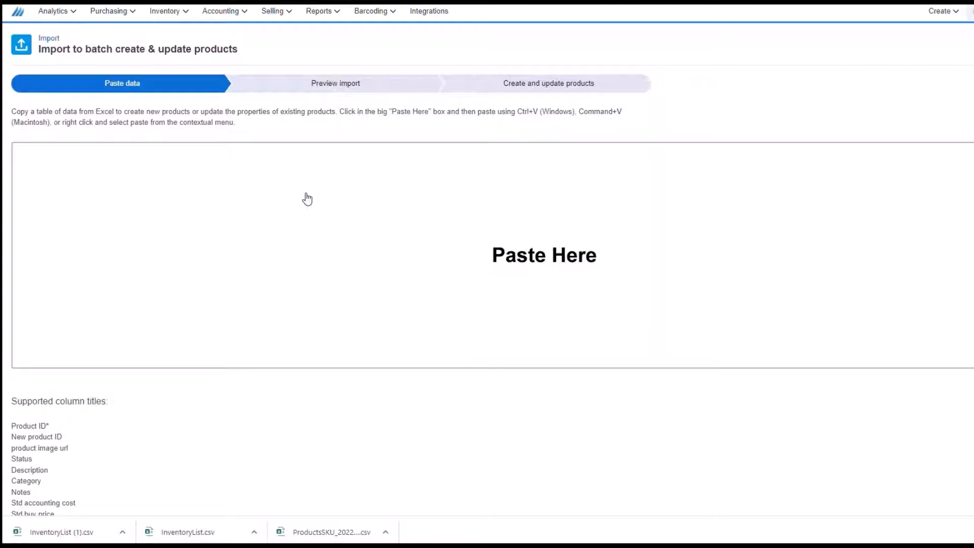
key(ctrl+v)
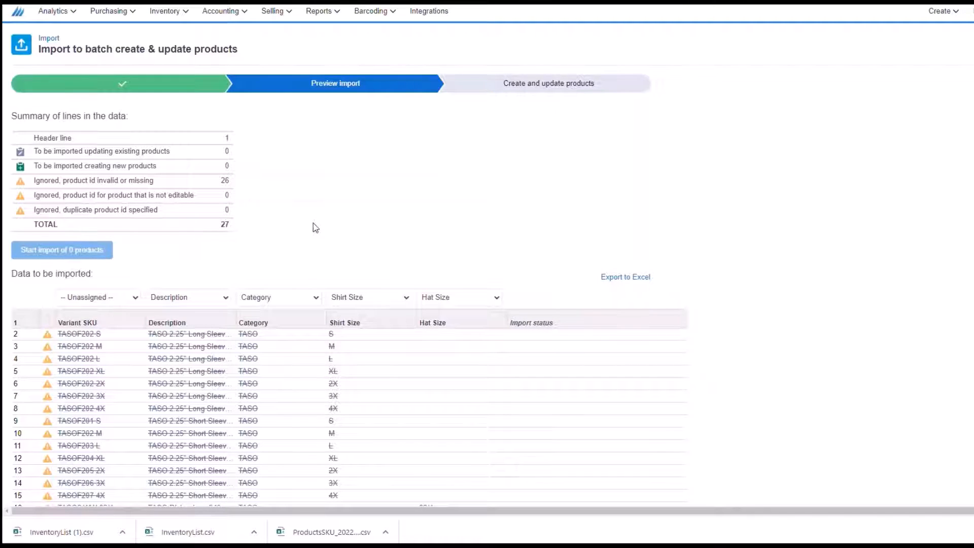
Map the unassigned Variant SKU column of the import data to Product ID
scroll(317, 305, down, 3)
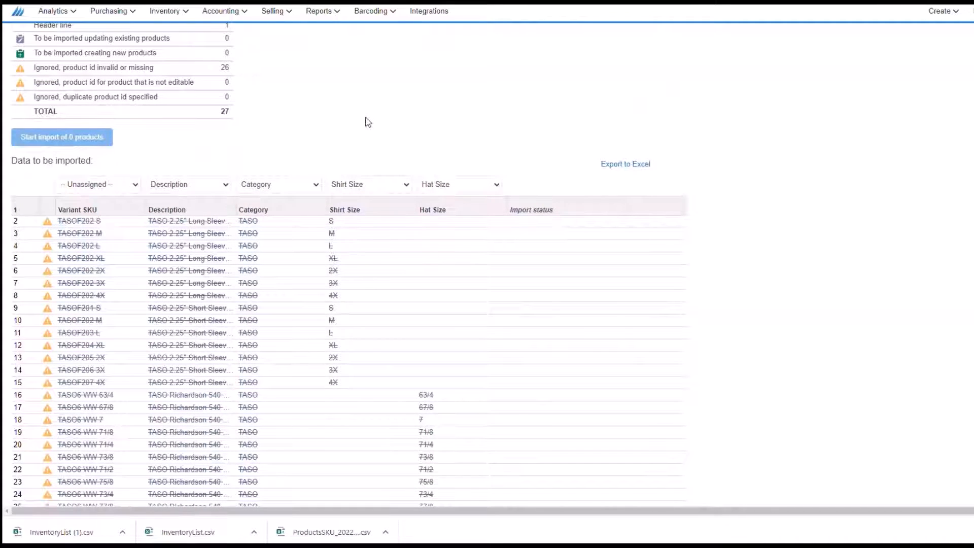
click(134, 186)
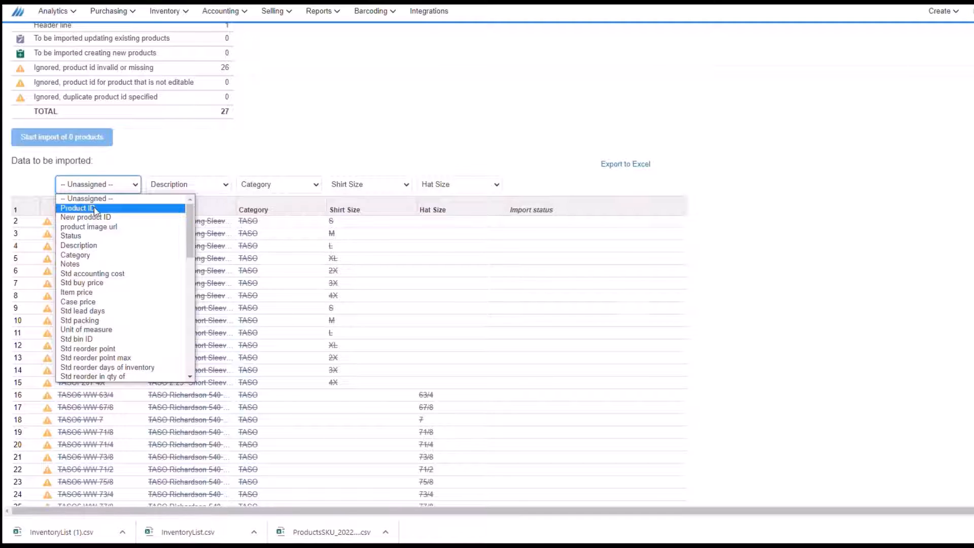
click(85, 209)
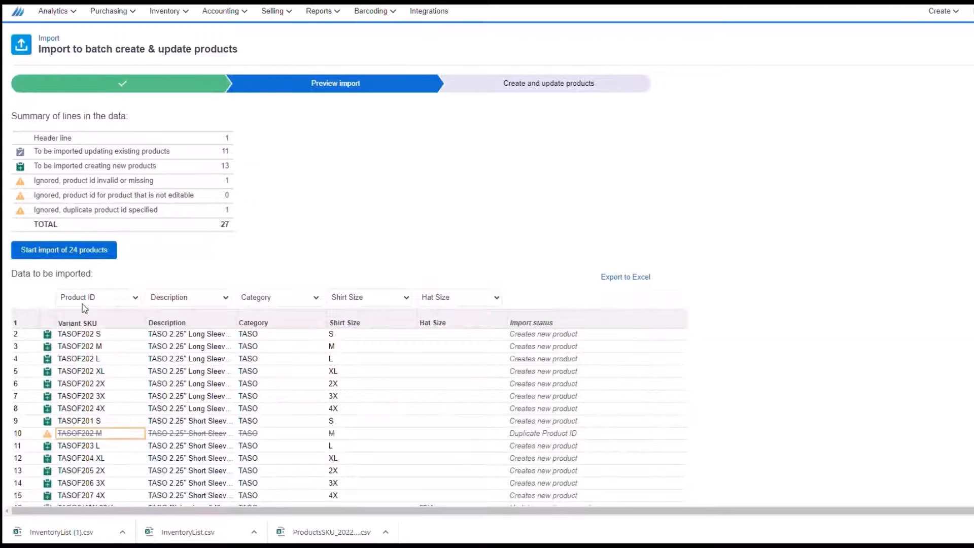
Review the import preview's line summary, confirmation overview and the import status of each row, especially rows flagged with a warning
scroll(85, 308, down, 3)
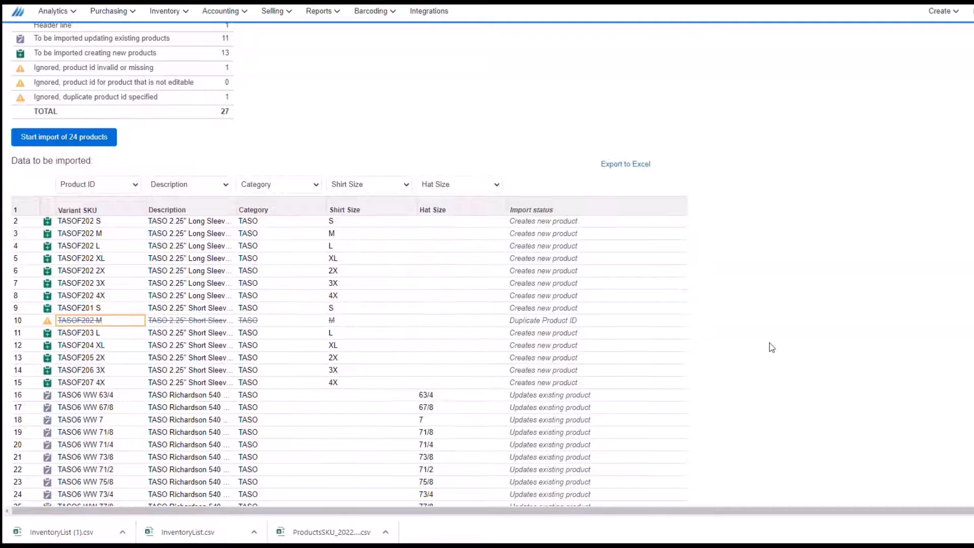
scroll(769, 343, down, 2)
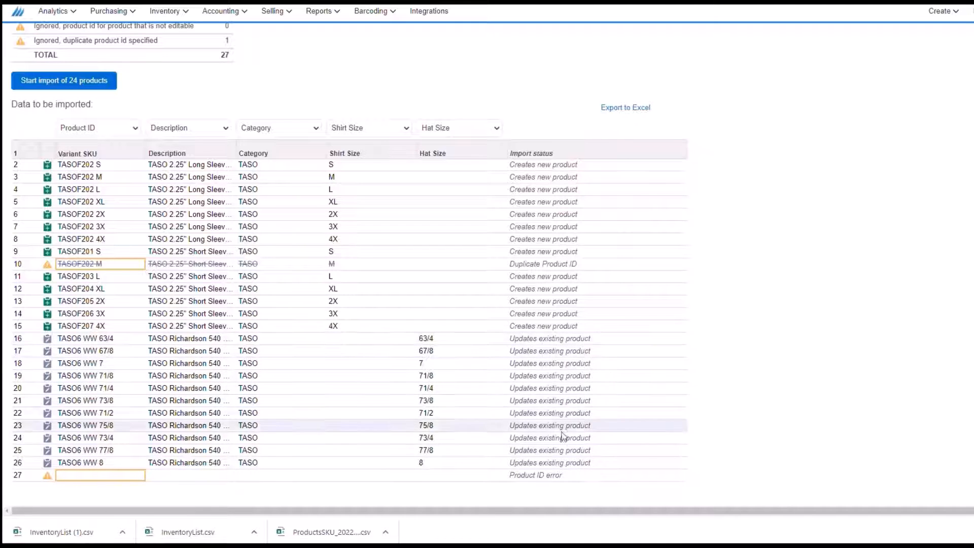
scroll(578, 442, up, 1)
scroll(578, 442, up, 5)
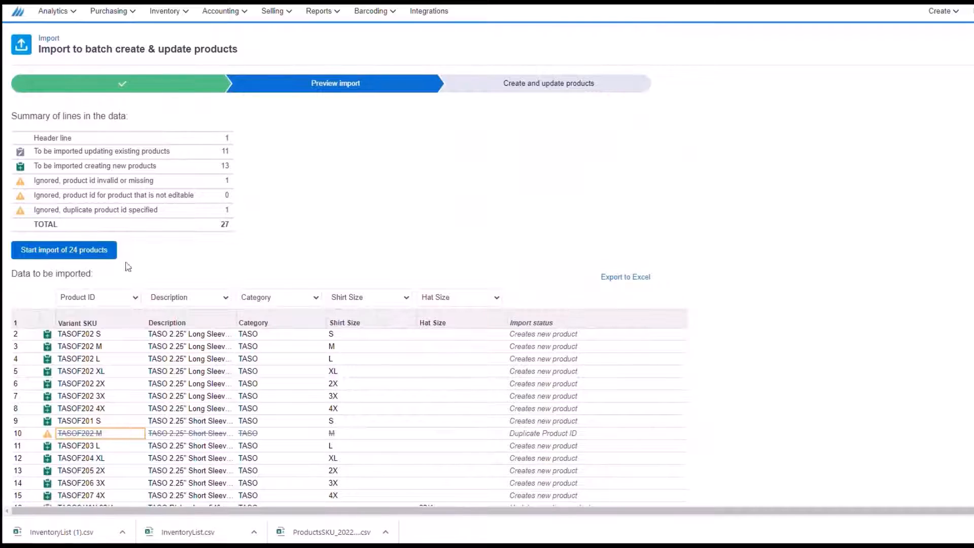
click(65, 256)
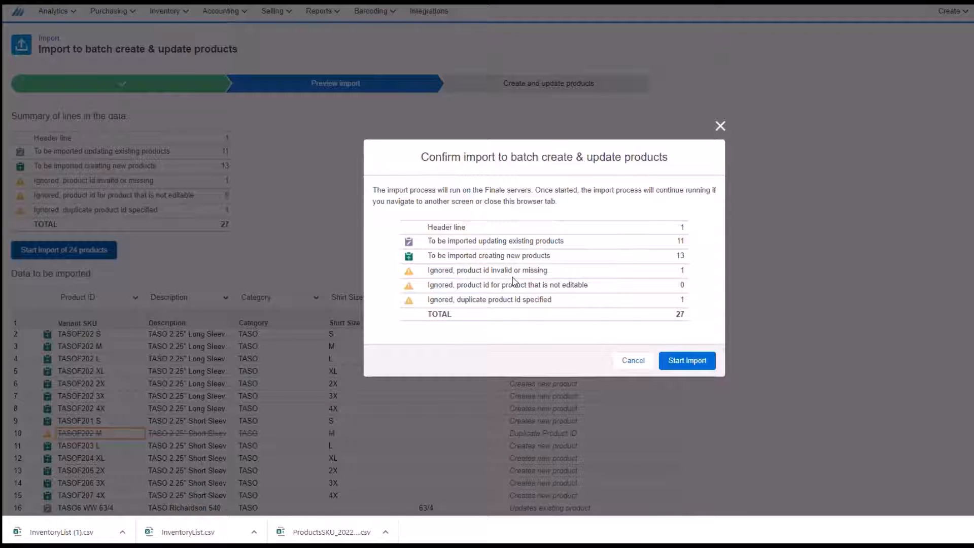
click(721, 125)
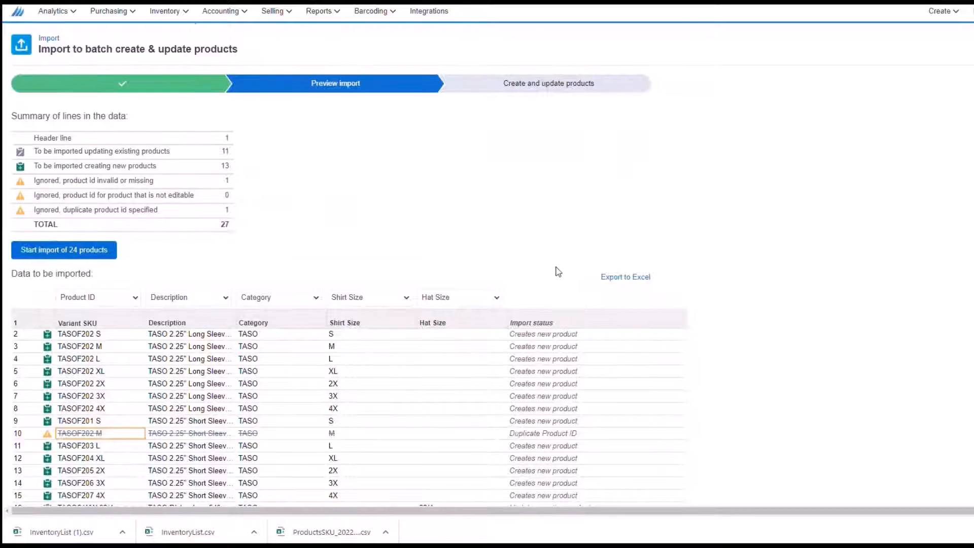
scroll(558, 272, down, 2)
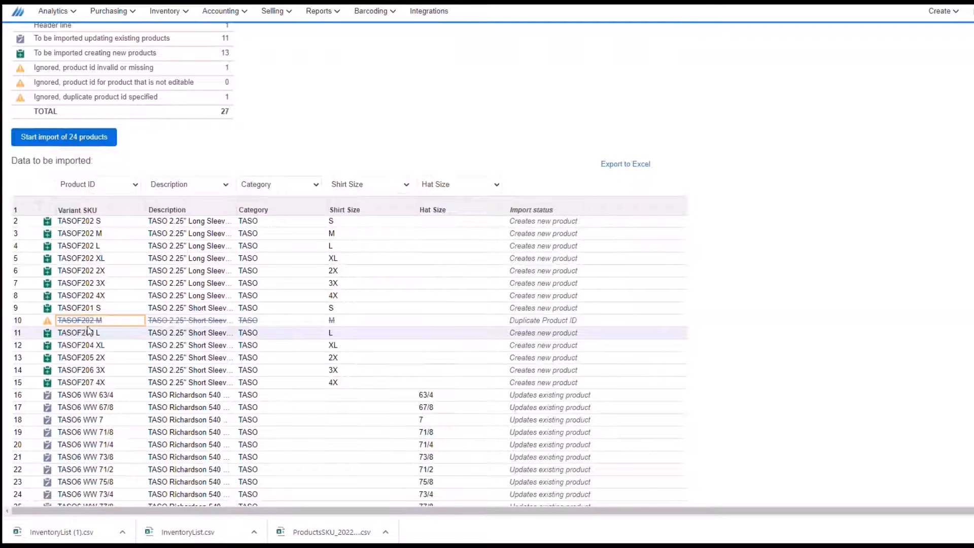
mouse_move(116, 327)
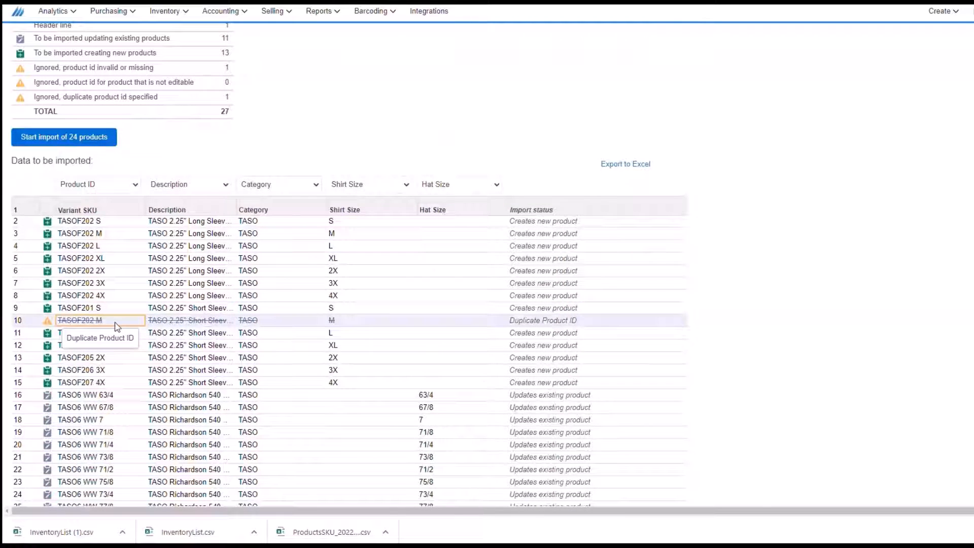
scroll(116, 326, down, 1)
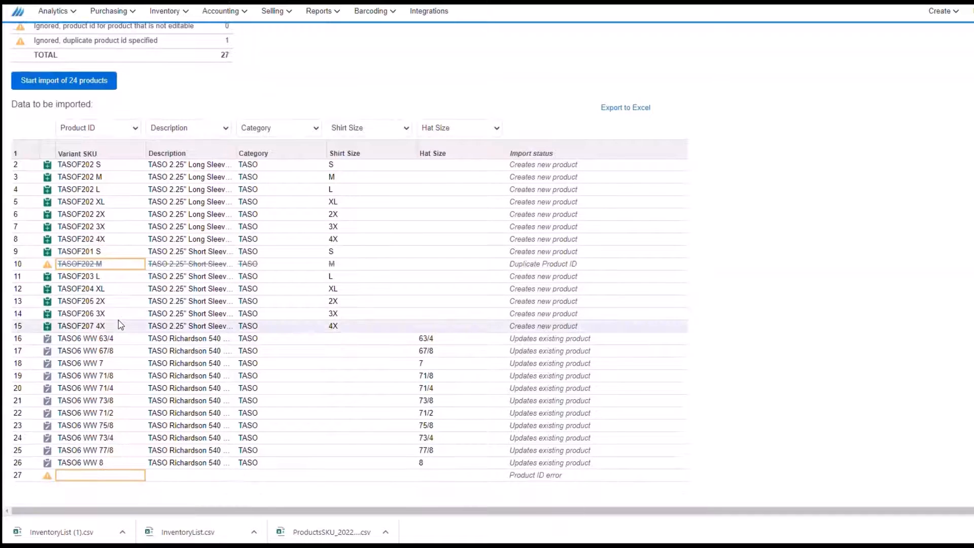
scroll(129, 330, up, 3)
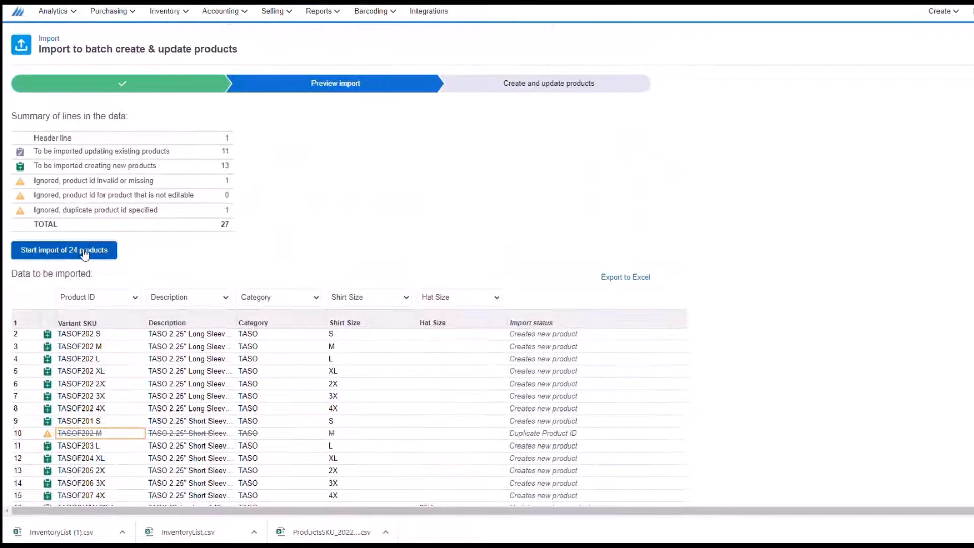
Start and confirm the product import, and open the product list from the finished import
click(84, 250)
click(683, 364)
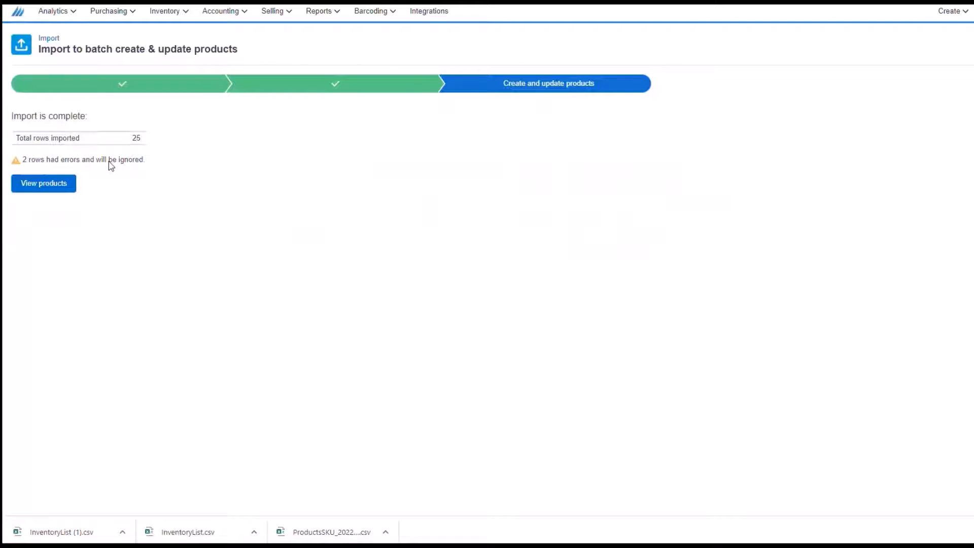
click(44, 185)
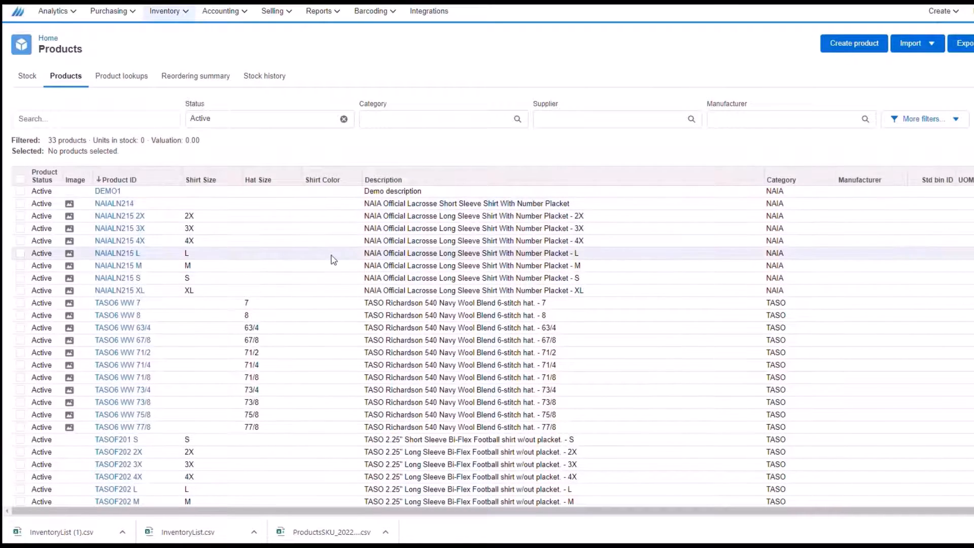
Look over the imported products and inspect the purchasing, reordering and selling fields of TASOF202 2X before returning to the product list
scroll(335, 259, down, 3)
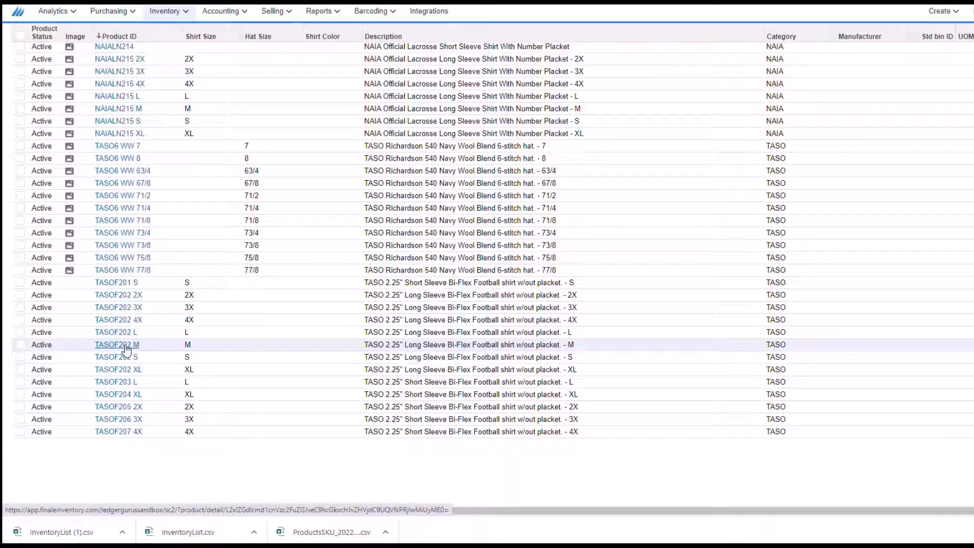
scroll(442, 436, up, 2)
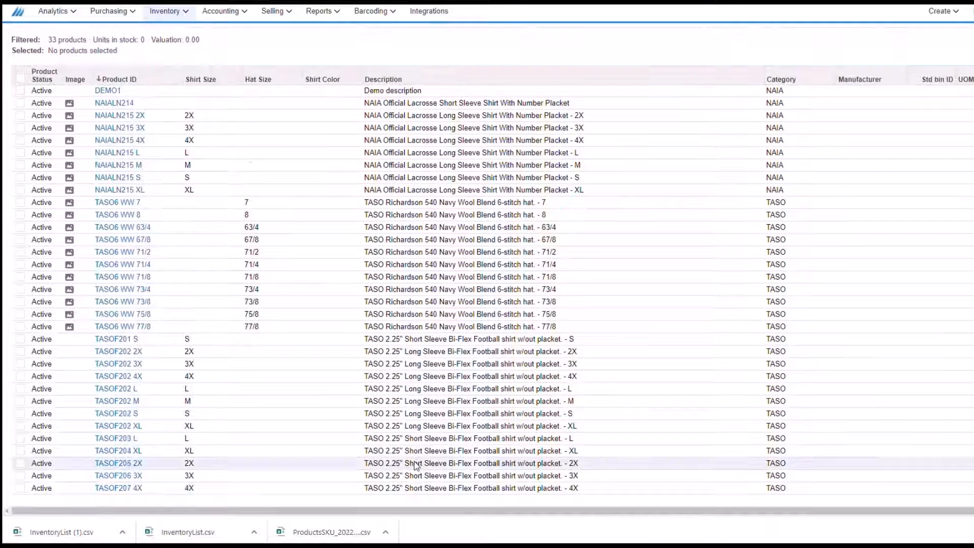
click(114, 357)
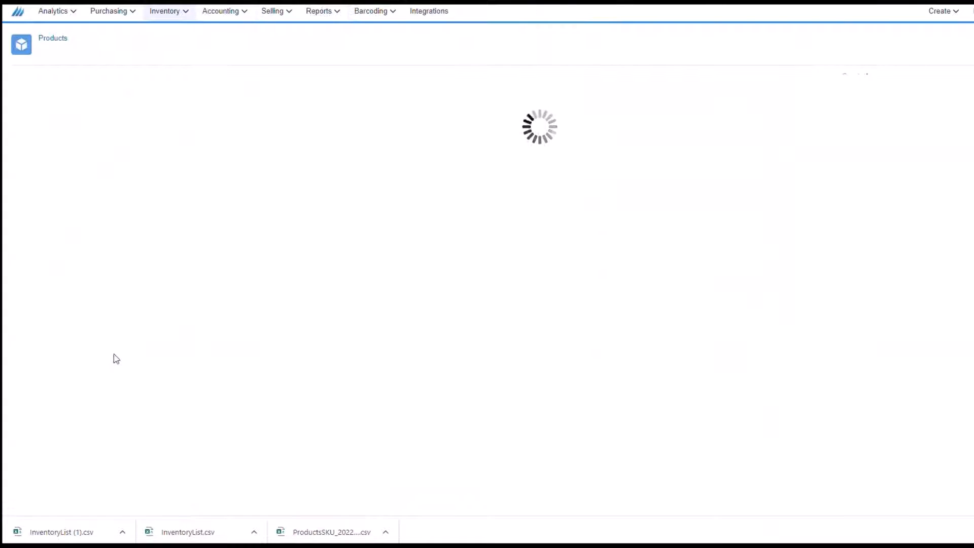
scroll(117, 359, down, 6)
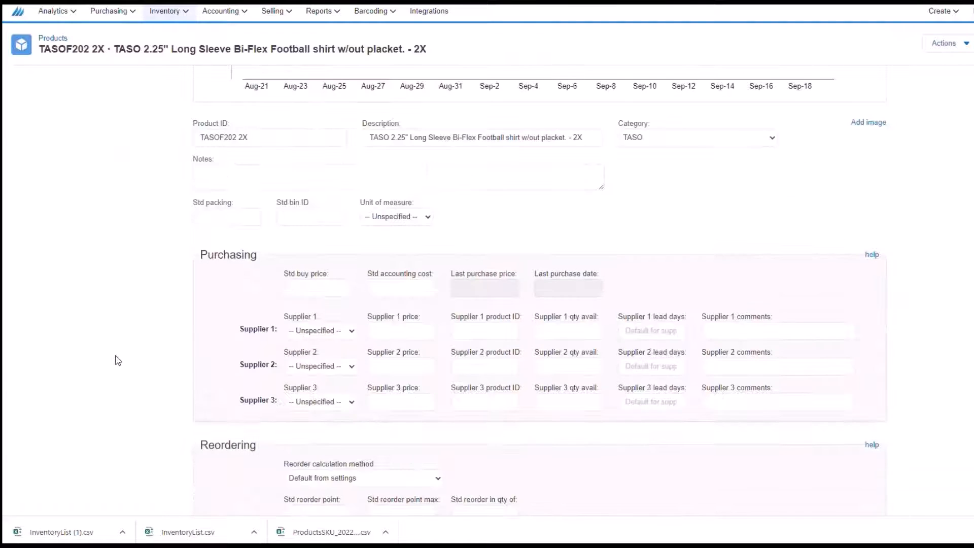
scroll(118, 360, down, 3)
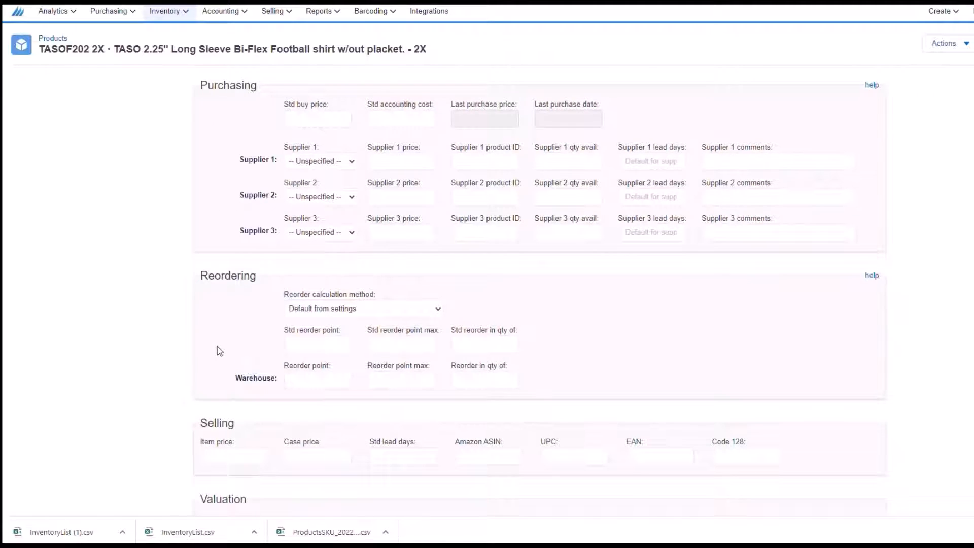
scroll(219, 350, up, 2)
click(12, 3)
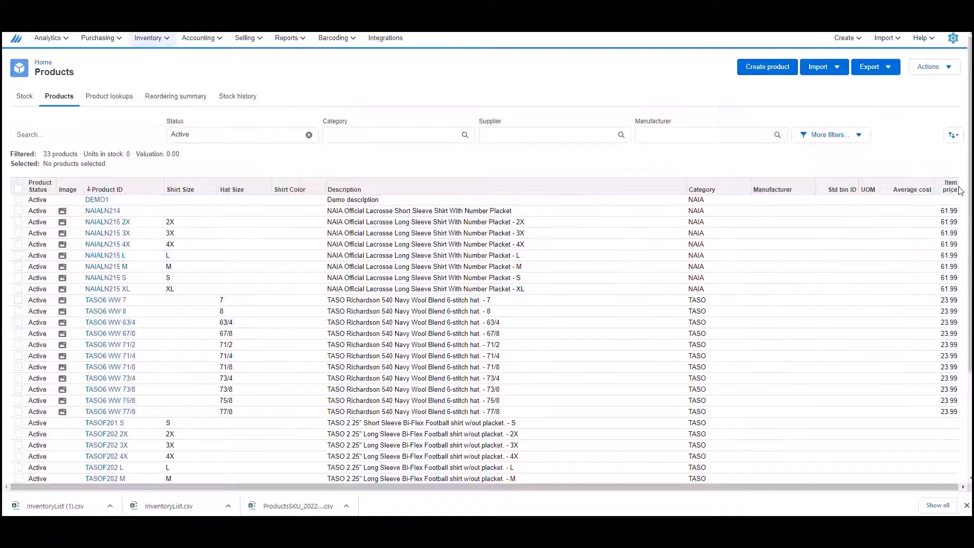
Compare the columns of the product list with the source spreadsheet in Excel, and return to Finale Inventory
scroll(920, 374, down, 1)
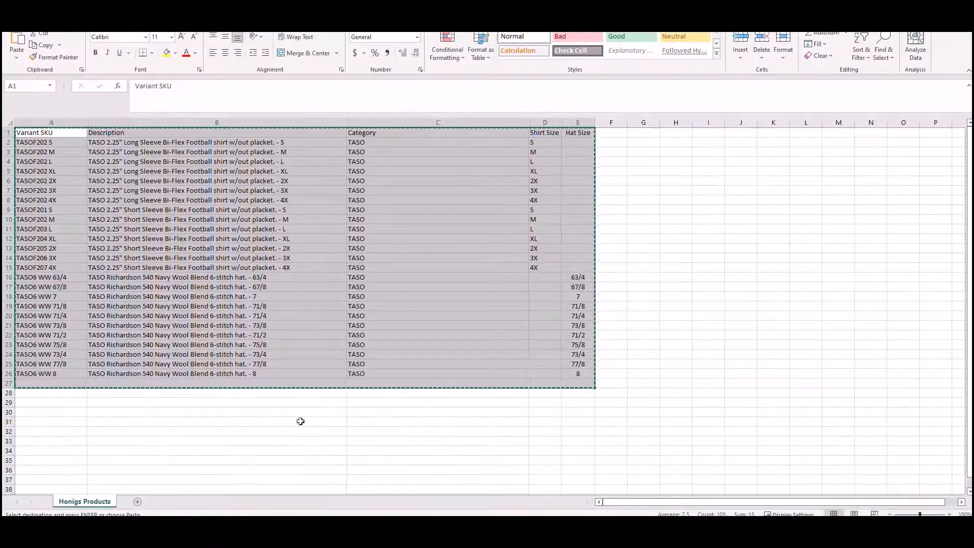
click(467, 450)
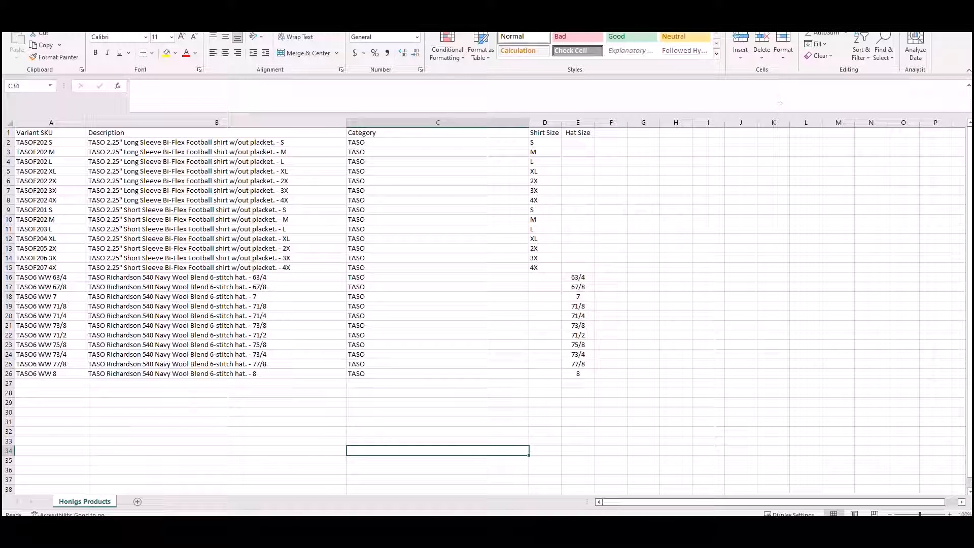
key(alt+Tab)
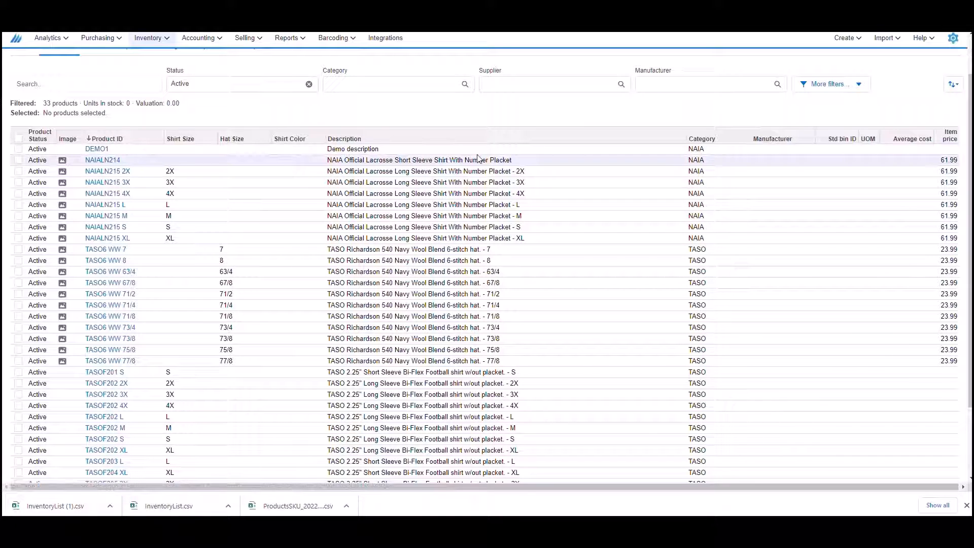
scroll(660, 151, up, 1)
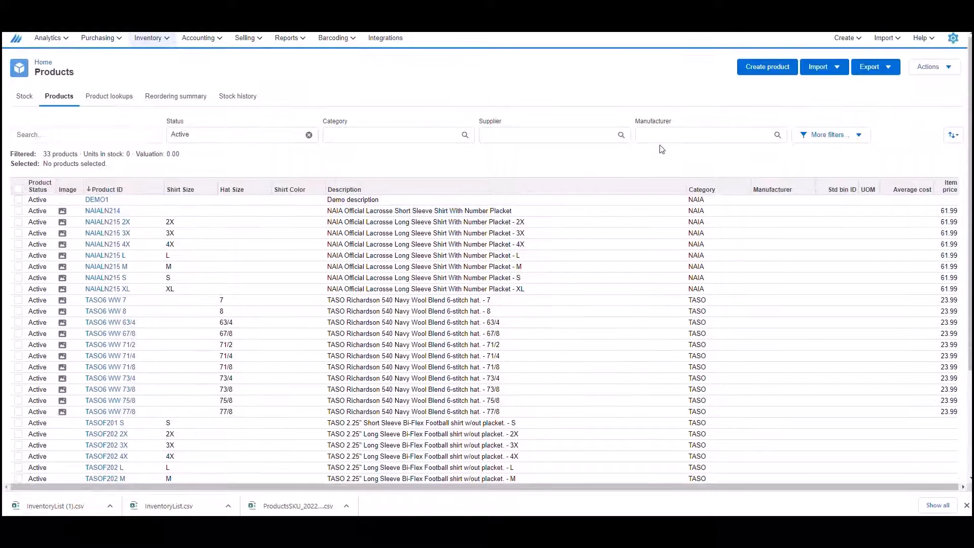